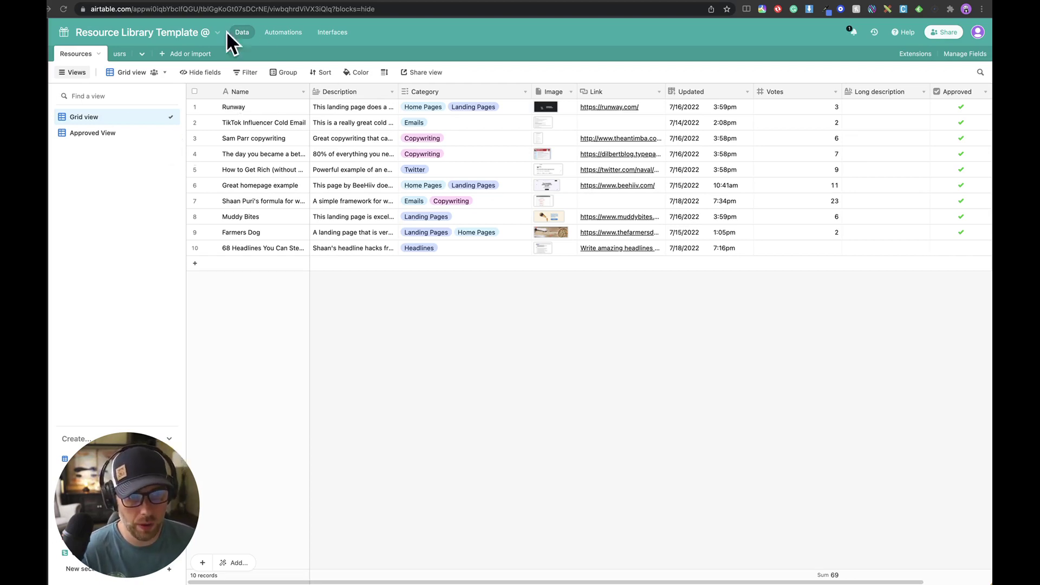
- Go to the base's Automations page to find the suggested Post to Twitter template
click(282, 33)
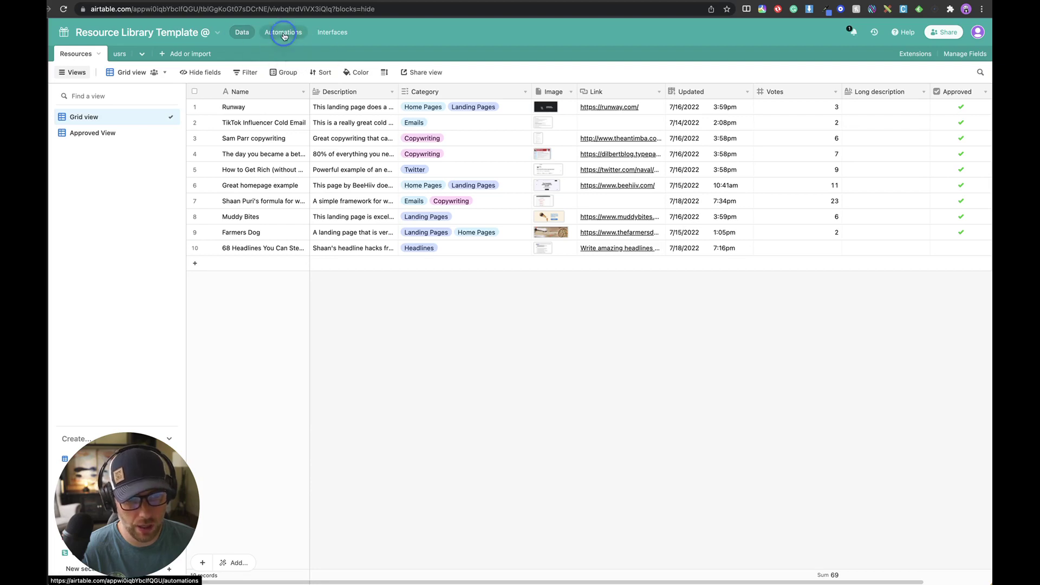
drag(162, 476, 924, 470)
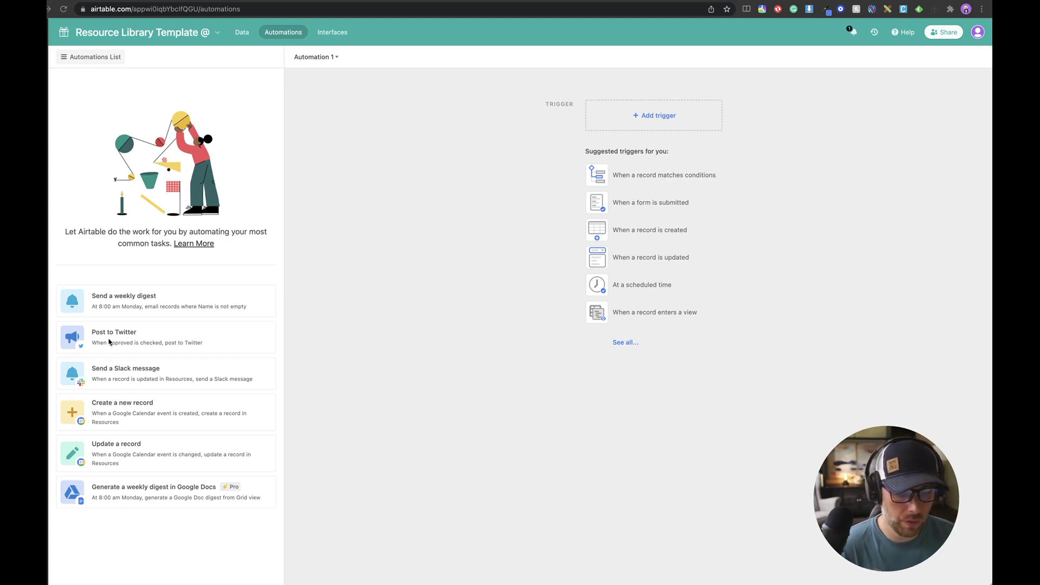
- Create the Post to Twitter automation, skip naming it, and check the Resources table's Approved column
click(127, 340)
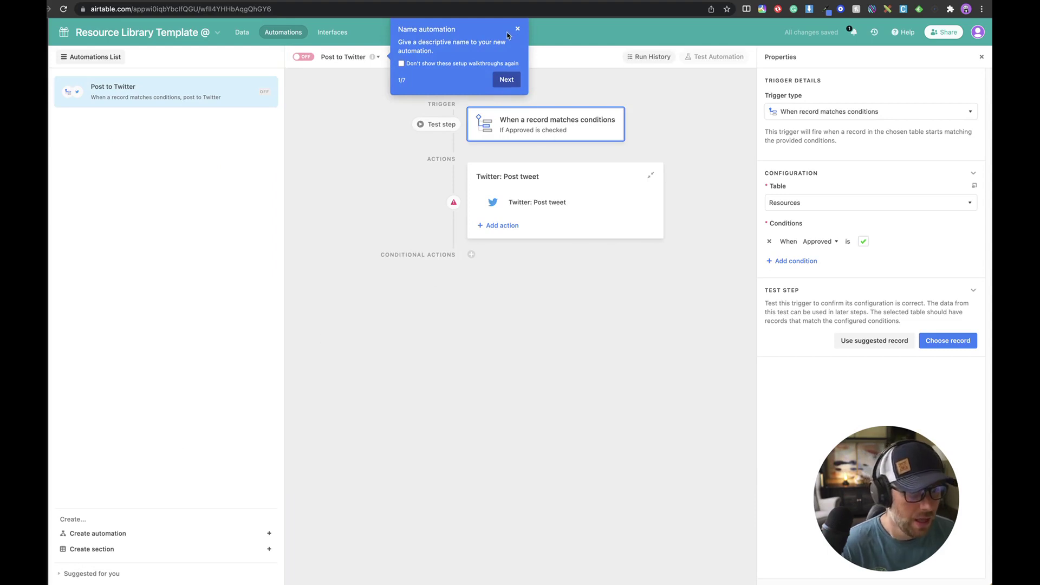
click(519, 29)
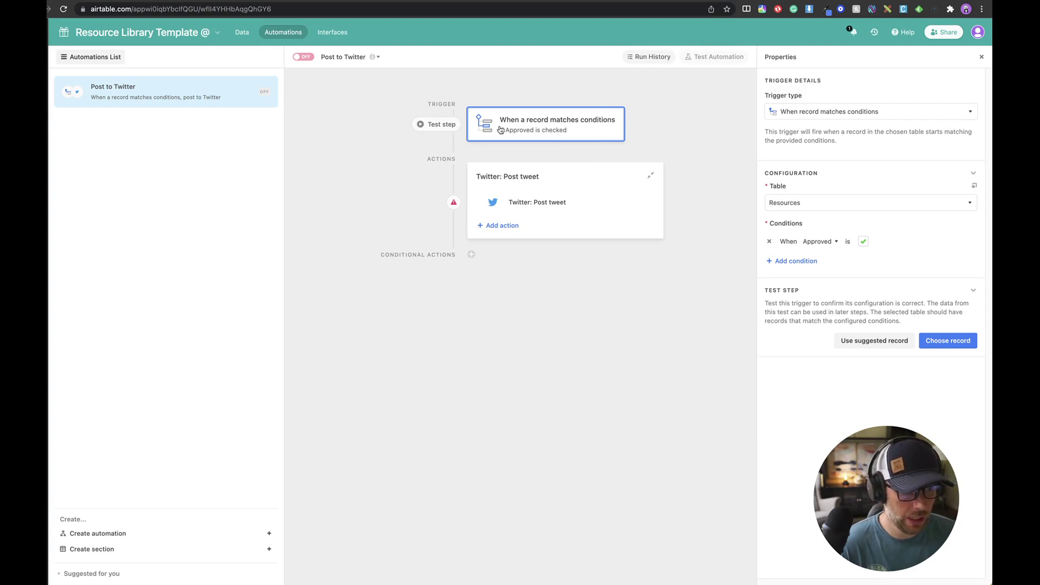
click(245, 35)
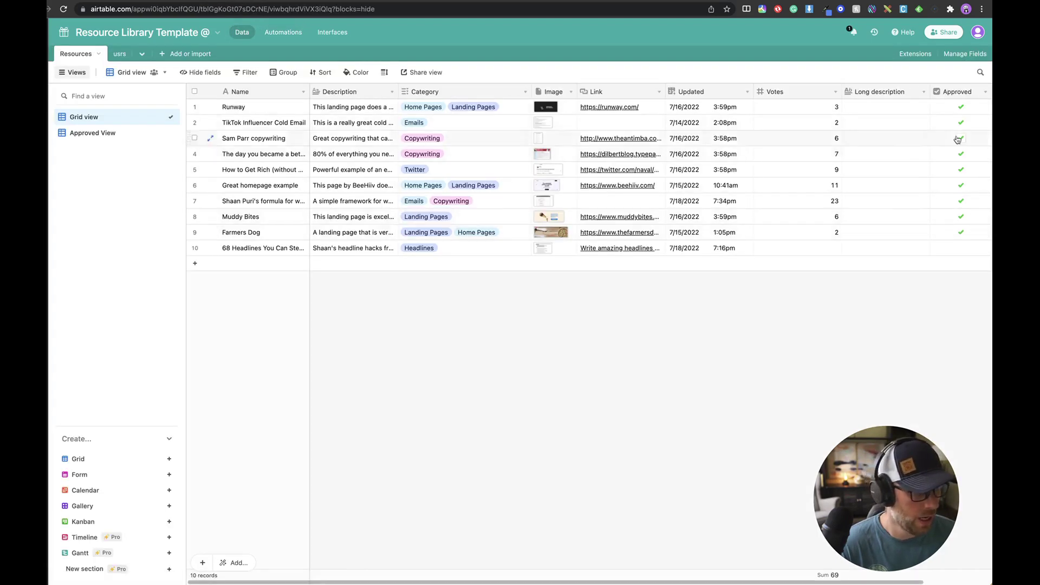
click(283, 32)
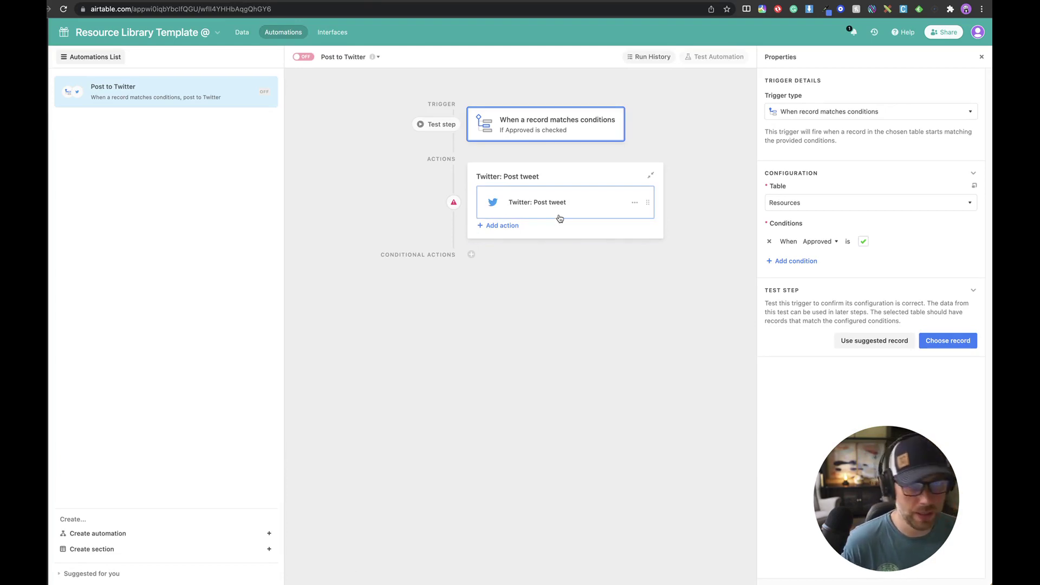
drag(867, 483, 120, 233)
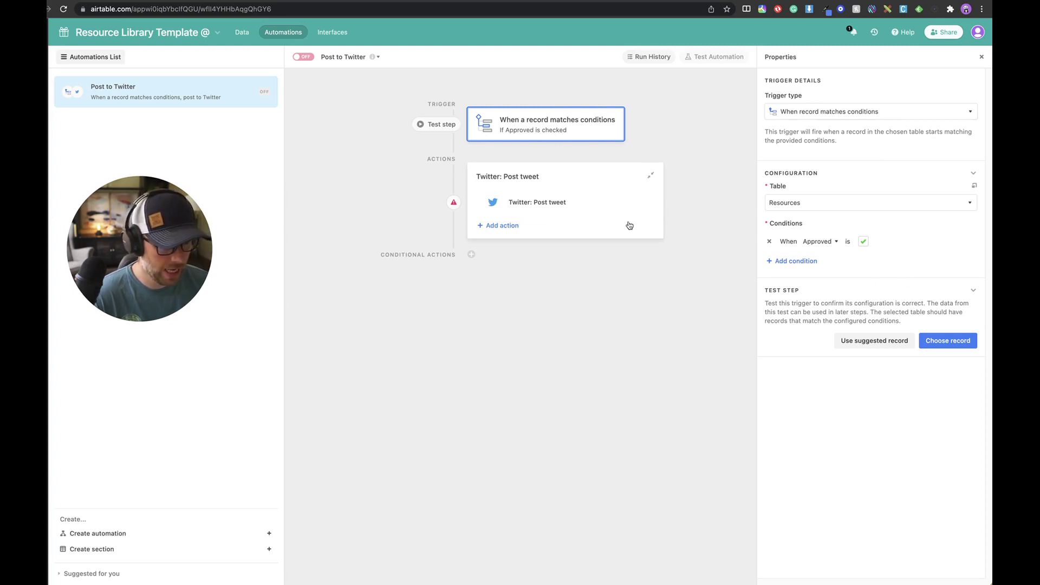
- Open the Twitter: Post tweet action settings and review the available Twitter accounts
click(605, 176)
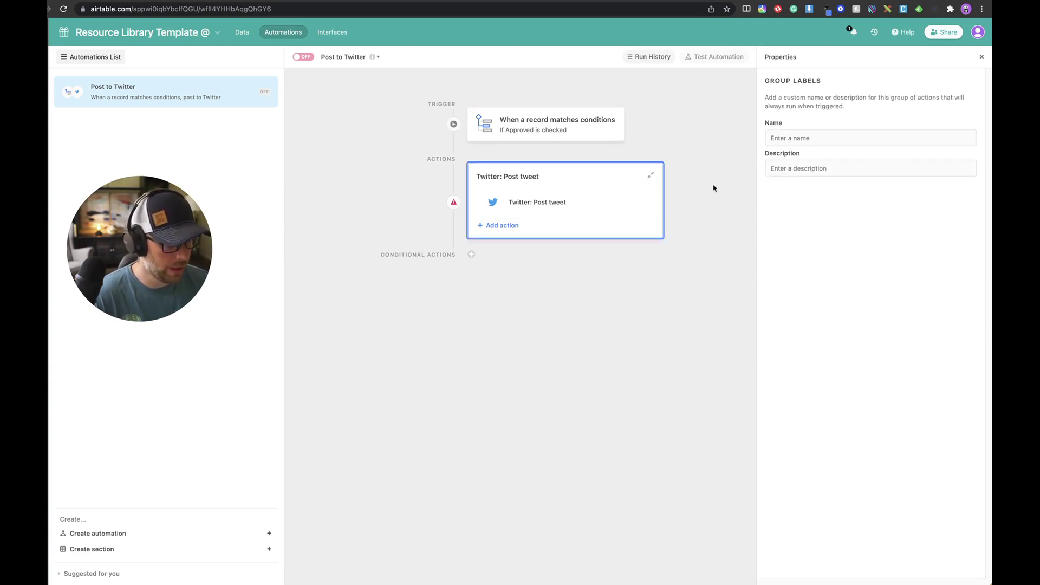
click(608, 225)
click(589, 207)
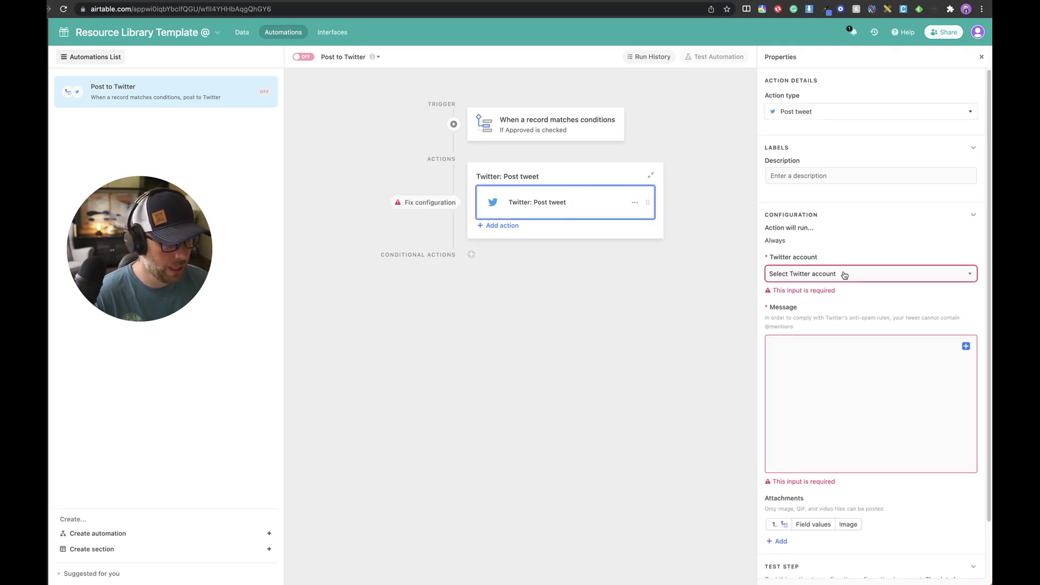
click(844, 276)
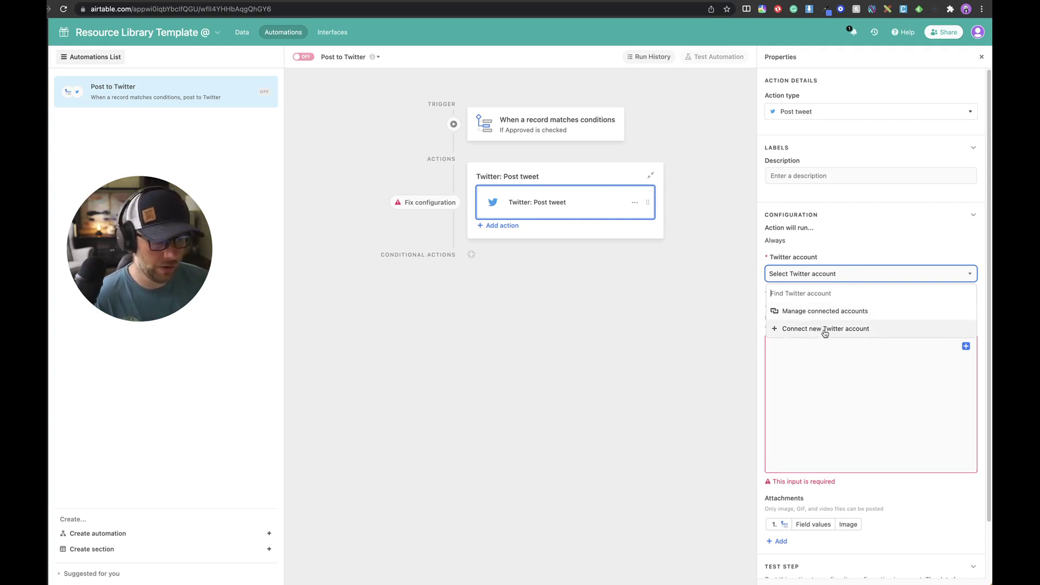
click(837, 367)
- Check the Resources table fields, then put the cursor in the tweet Message box
click(840, 374)
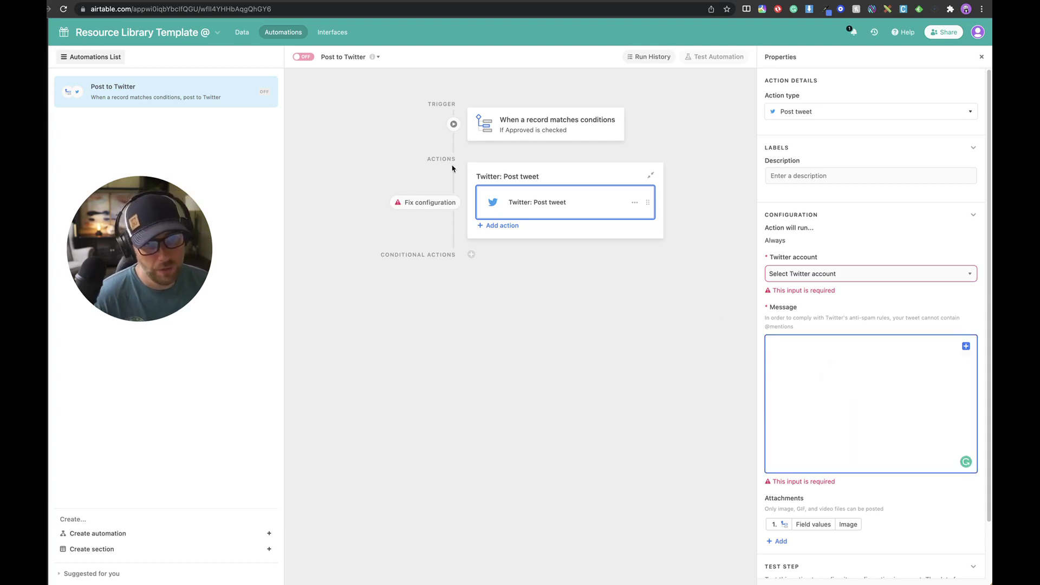
click(241, 32)
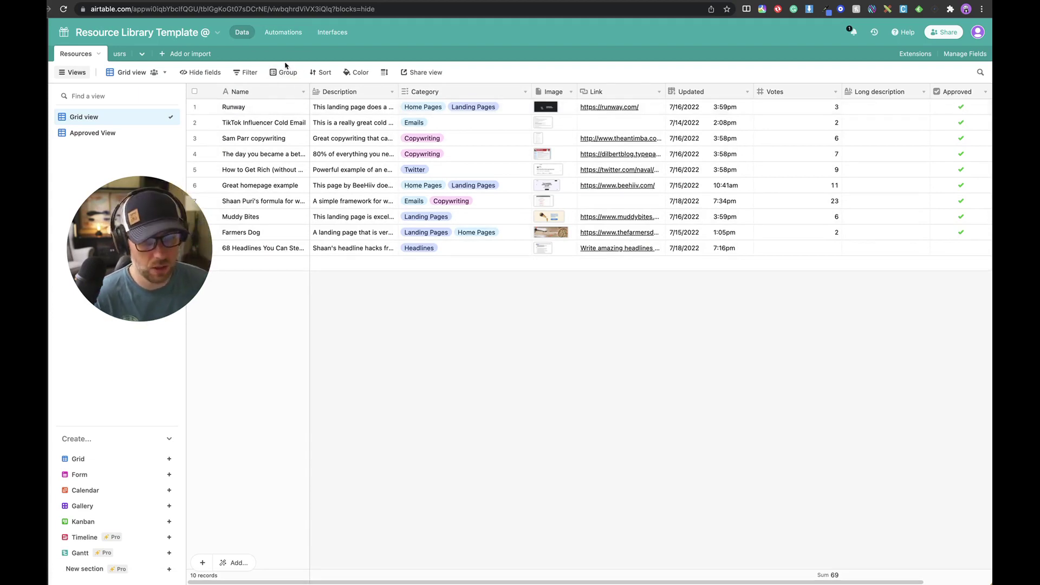
click(284, 32)
click(824, 366)
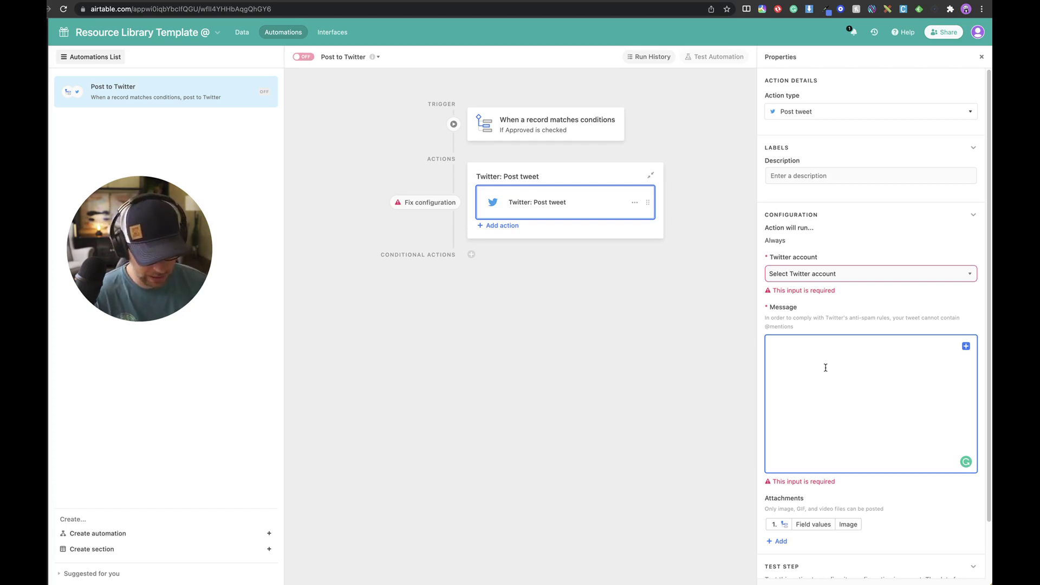
- Write the message 'This is a new [Name] and it is part of the [Category] category!'
text(Tweet)
key(BackSpace)
key(BackSpace)
key(BackSpace)
key(BackSpace)
text(his is a new)
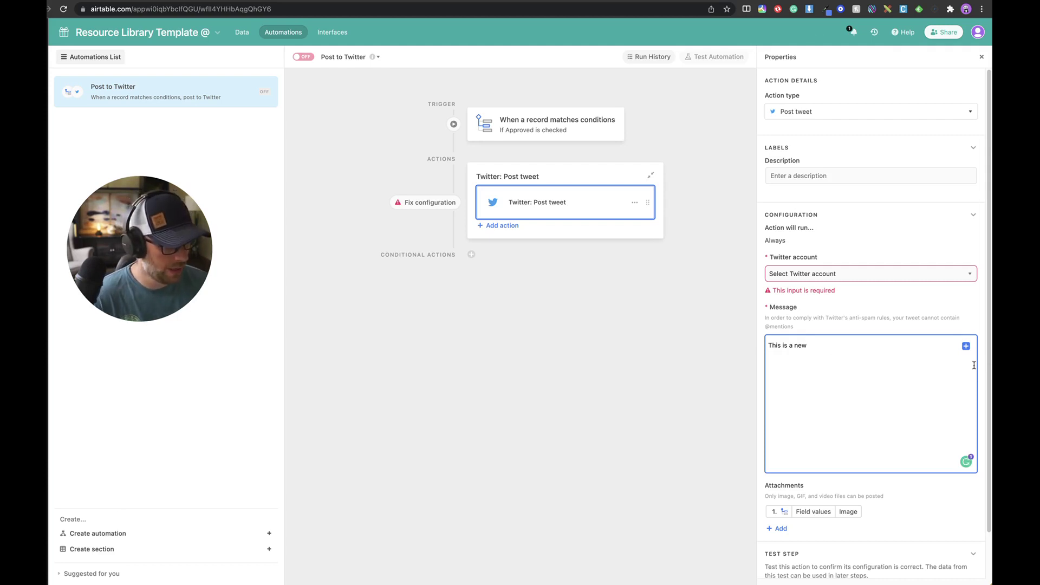
click(966, 347)
scroll(905, 453, down, 1)
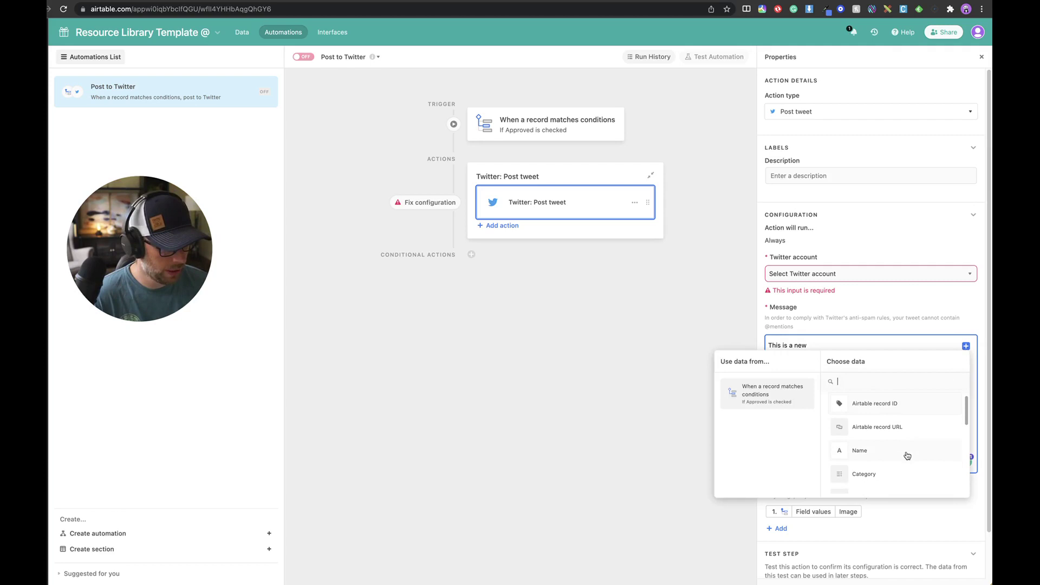
click(860, 451)
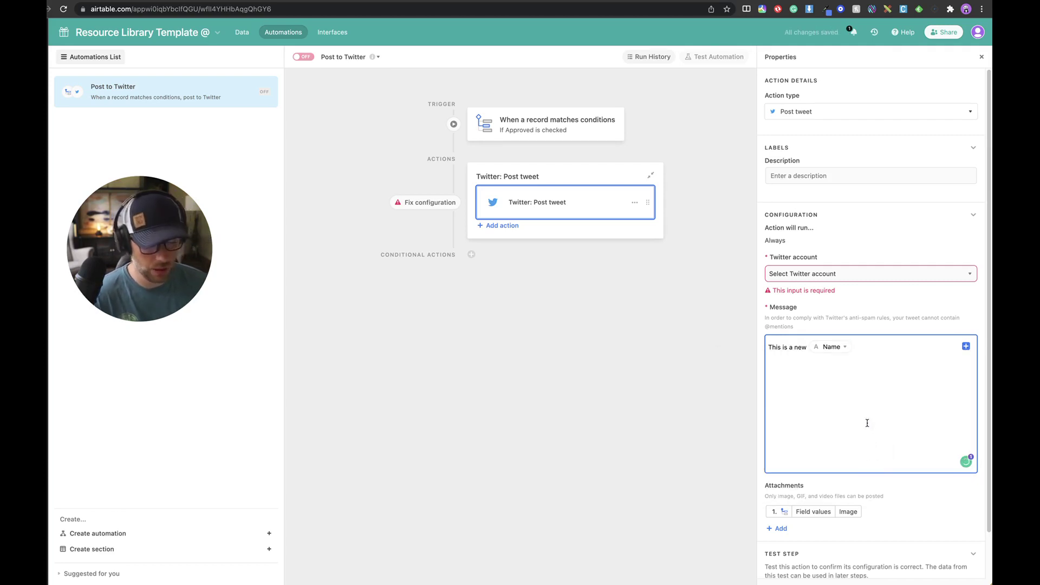
text(and )
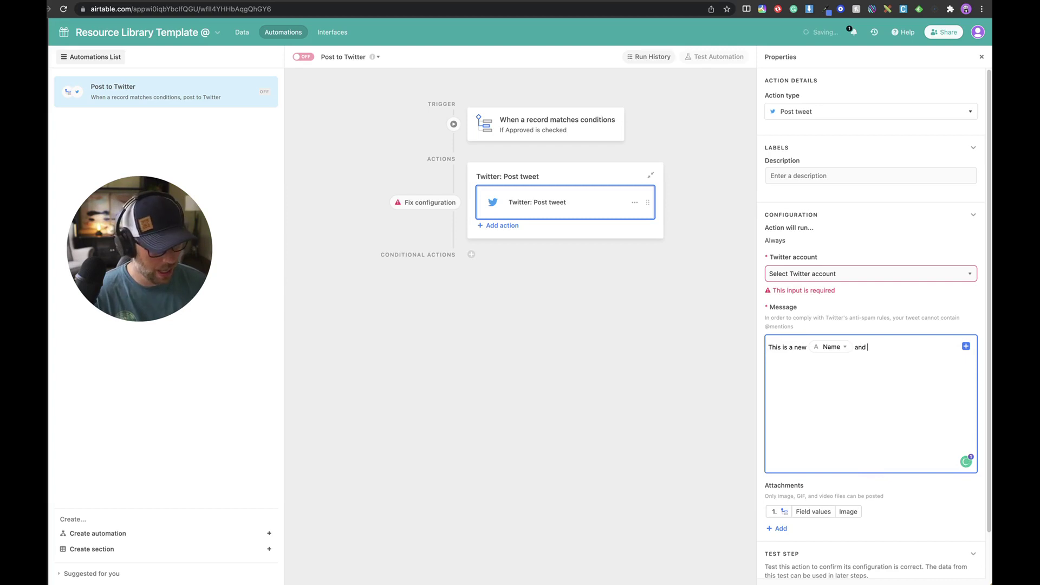
text(it is part of )
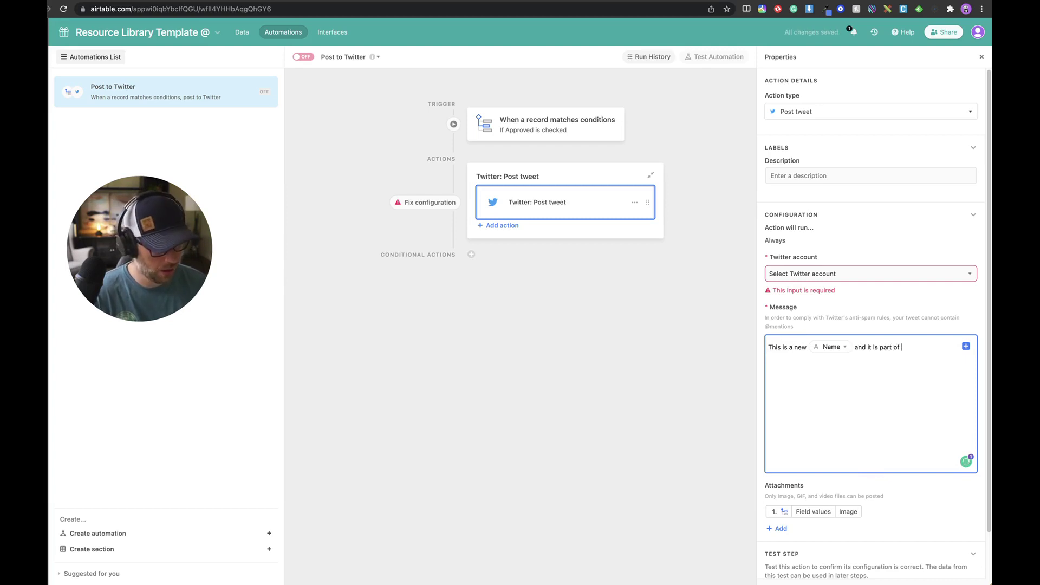
text(the)
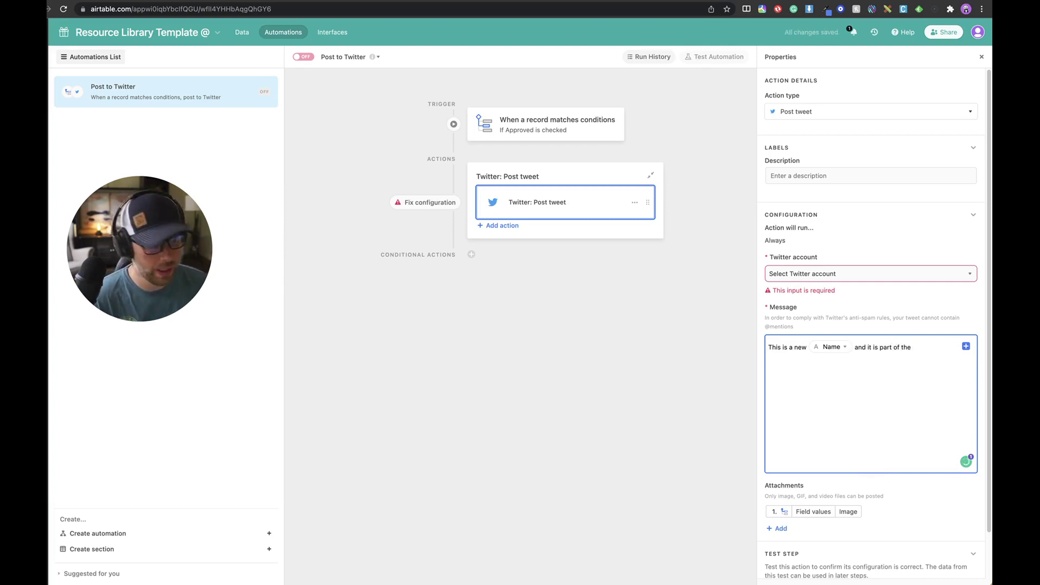
click(966, 346)
scroll(872, 473, down, 1)
click(869, 464)
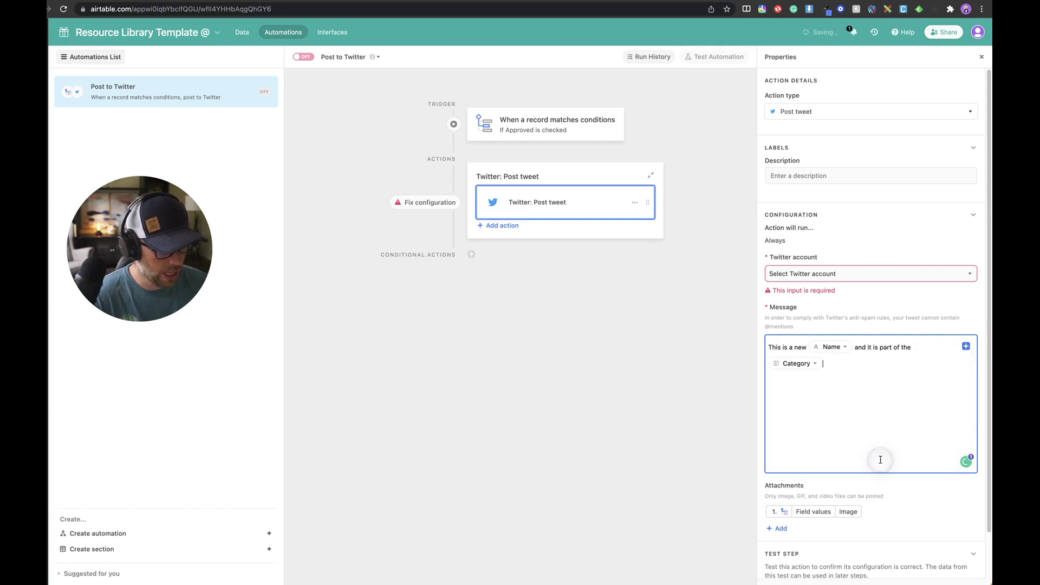
text(category!)
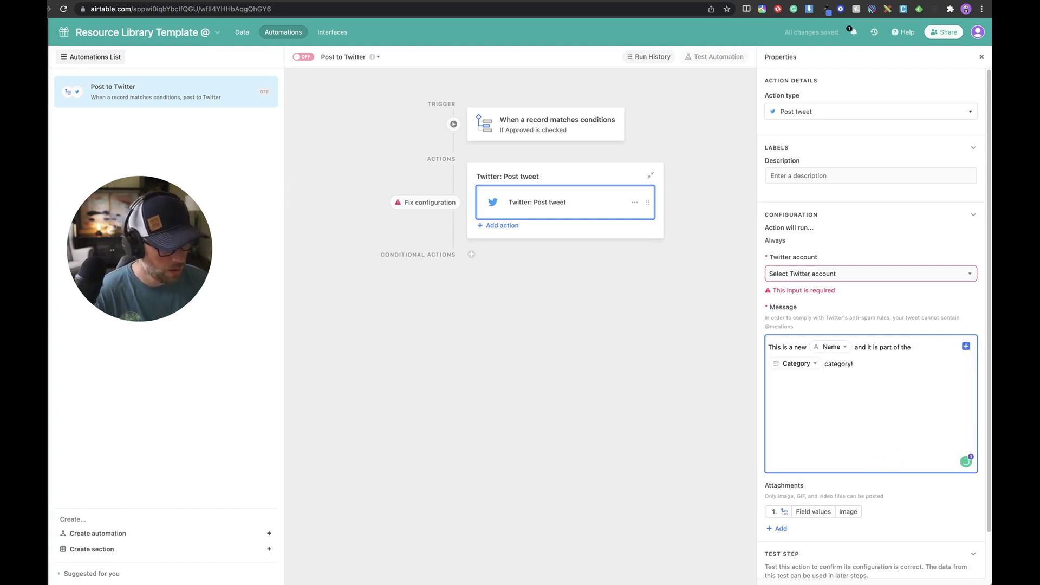
- Insert the record's Link field and move it onto its own line
click(965, 346)
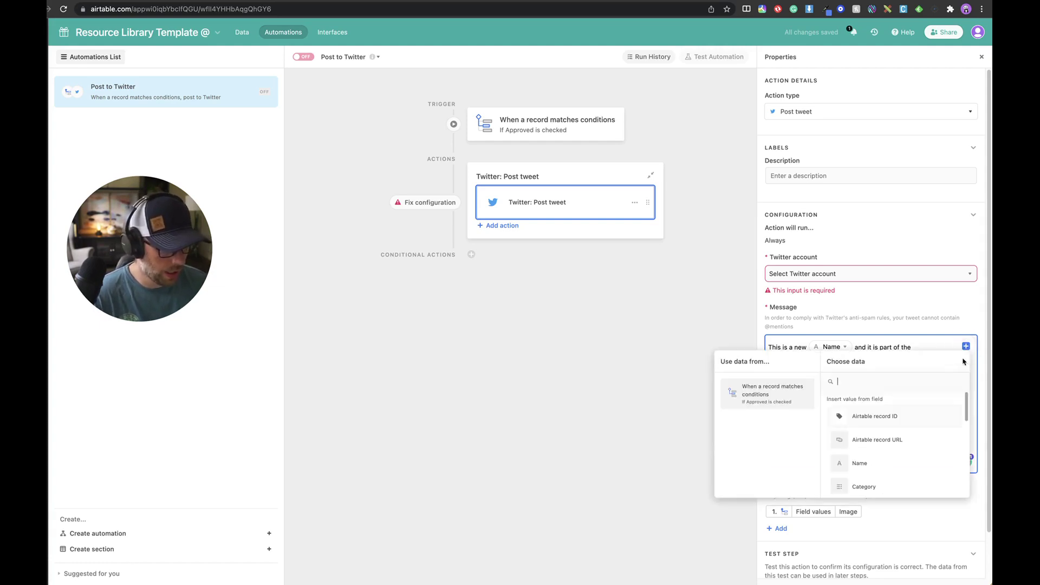
scroll(899, 450, down, 3)
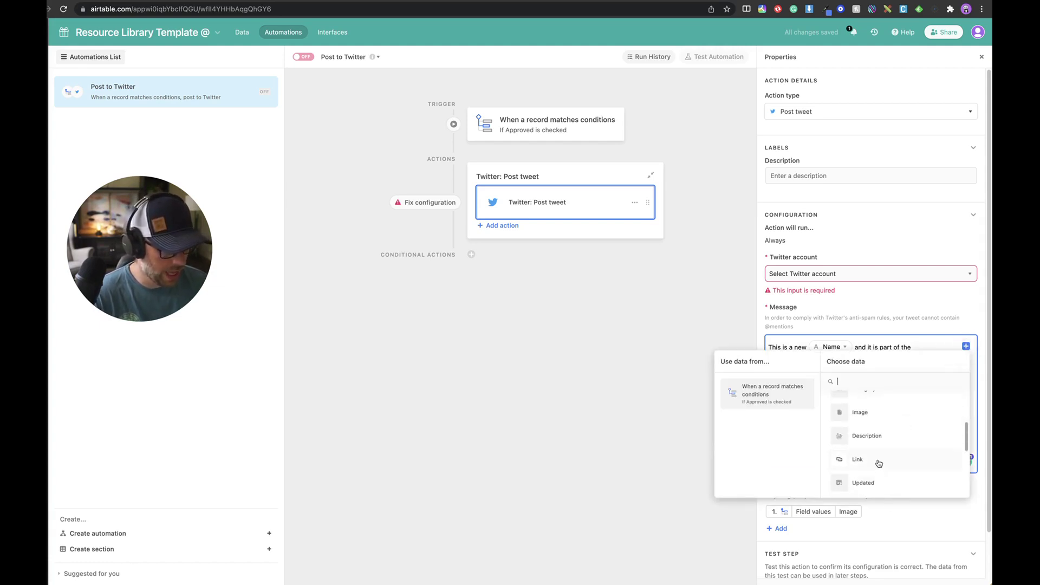
click(877, 460)
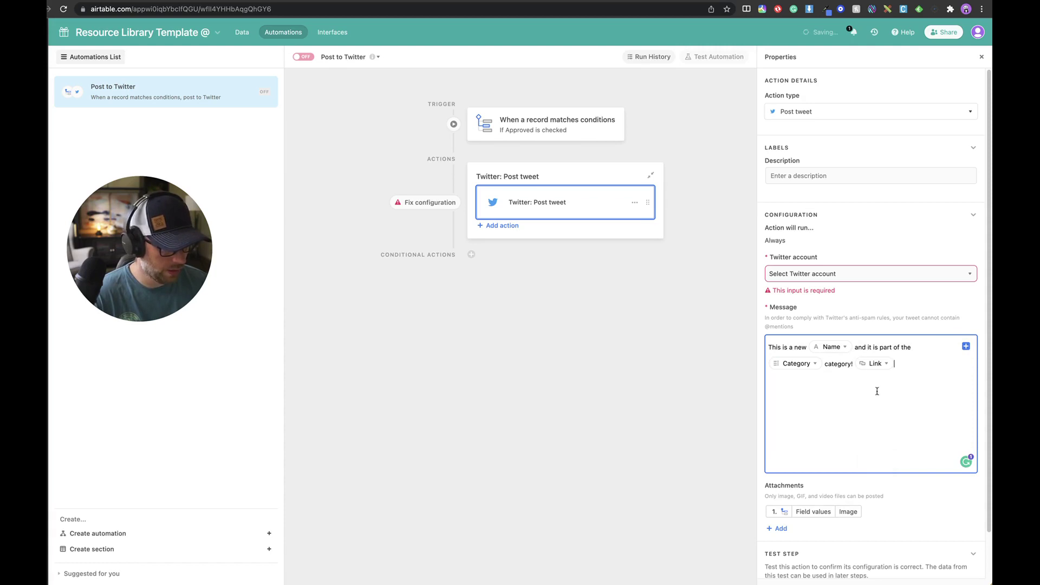
click(855, 364)
key(Return)
key(Return)
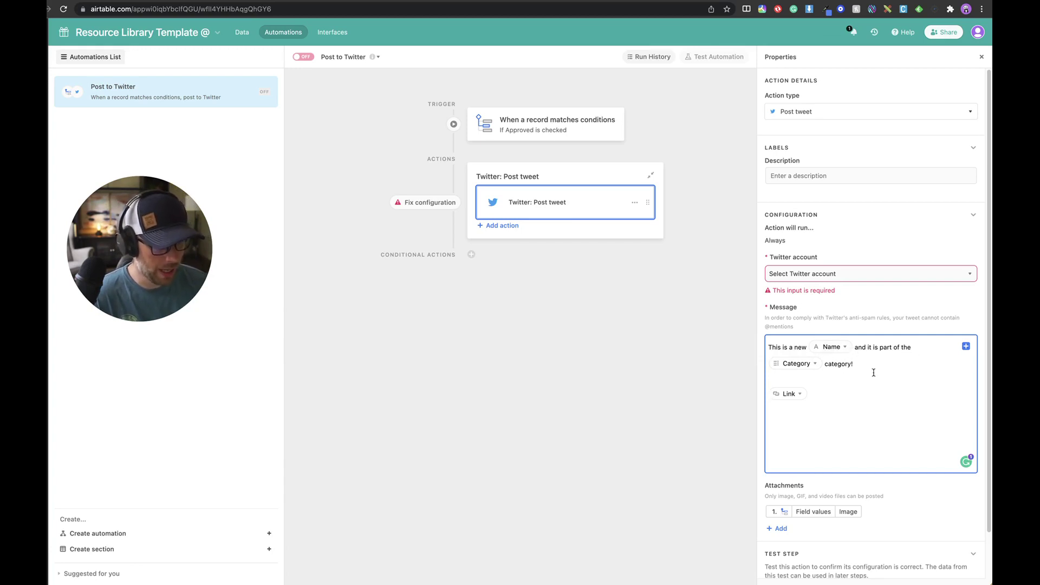
scroll(852, 398, down, 1)
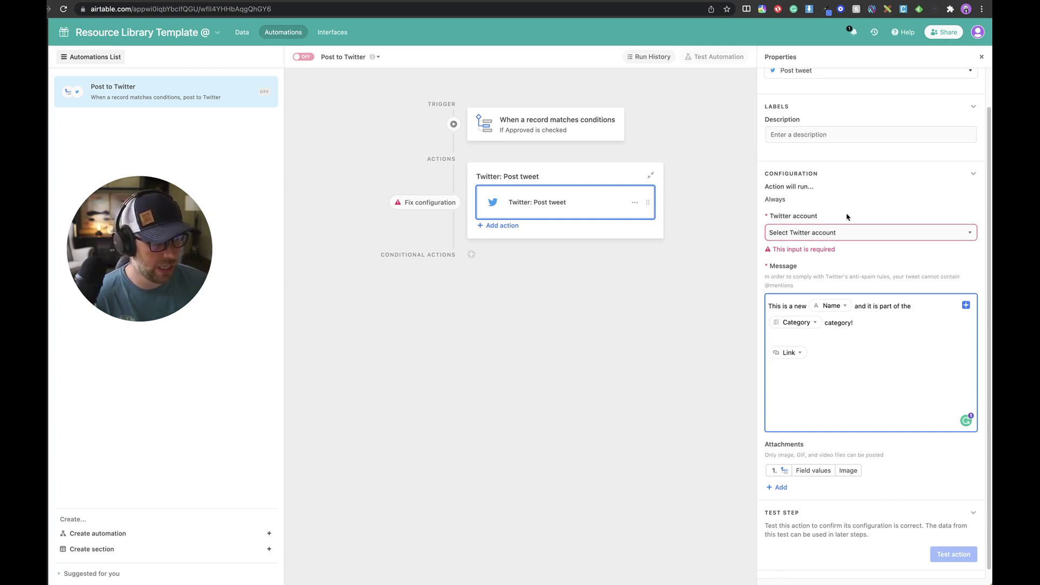
scroll(849, 265, up, 2)
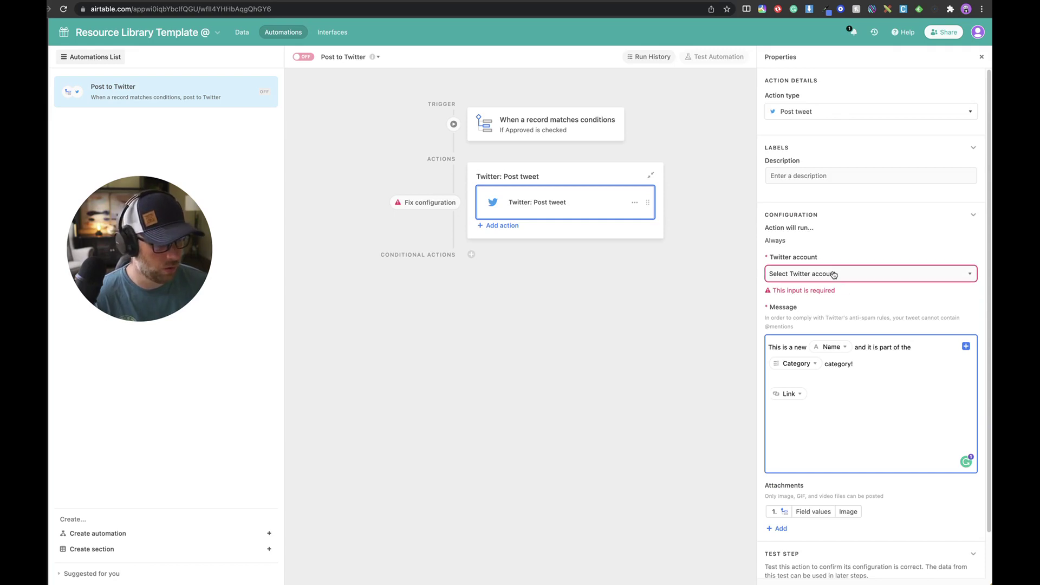
- Connect a new Twitter account by signing in, entering the SMS verification code, and authorizing Airtable
click(834, 274)
click(820, 331)
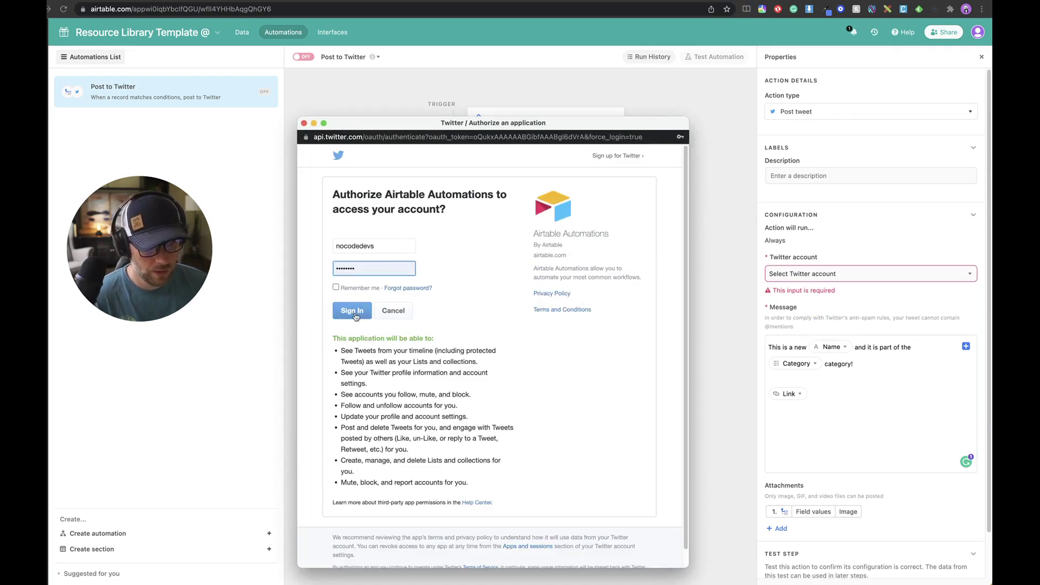
click(355, 315)
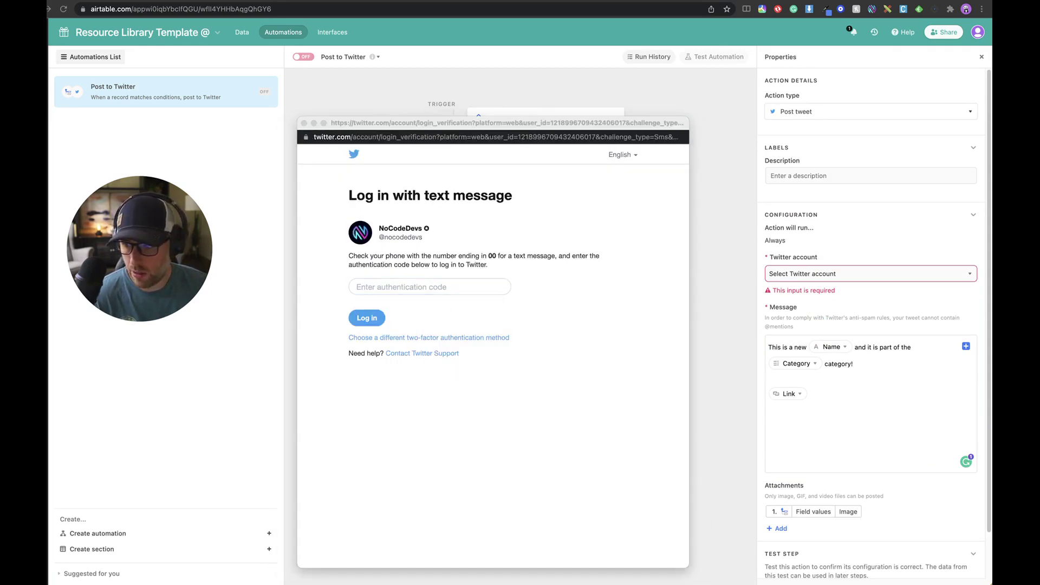
click(371, 286)
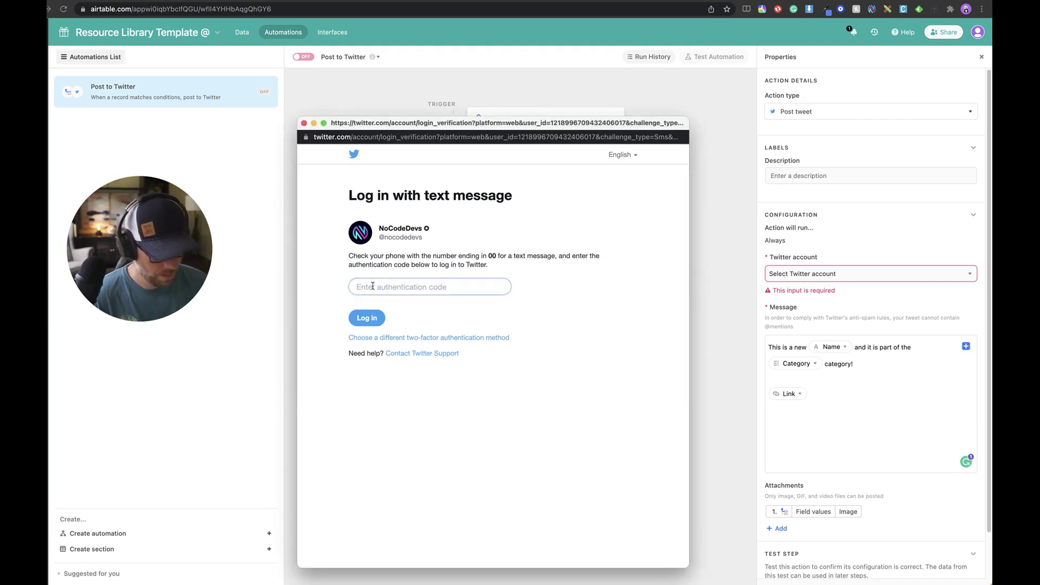
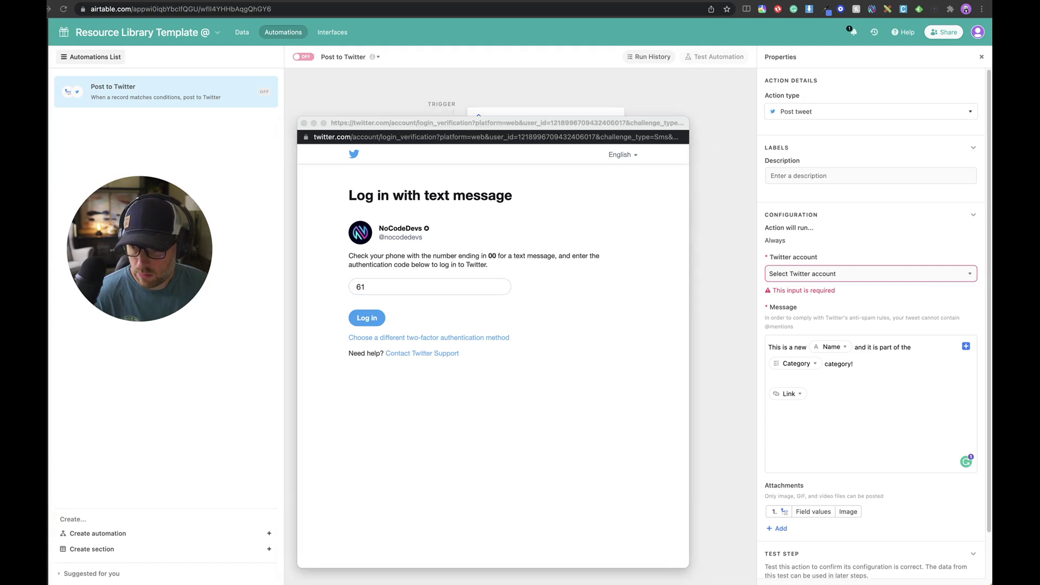
click(428, 291)
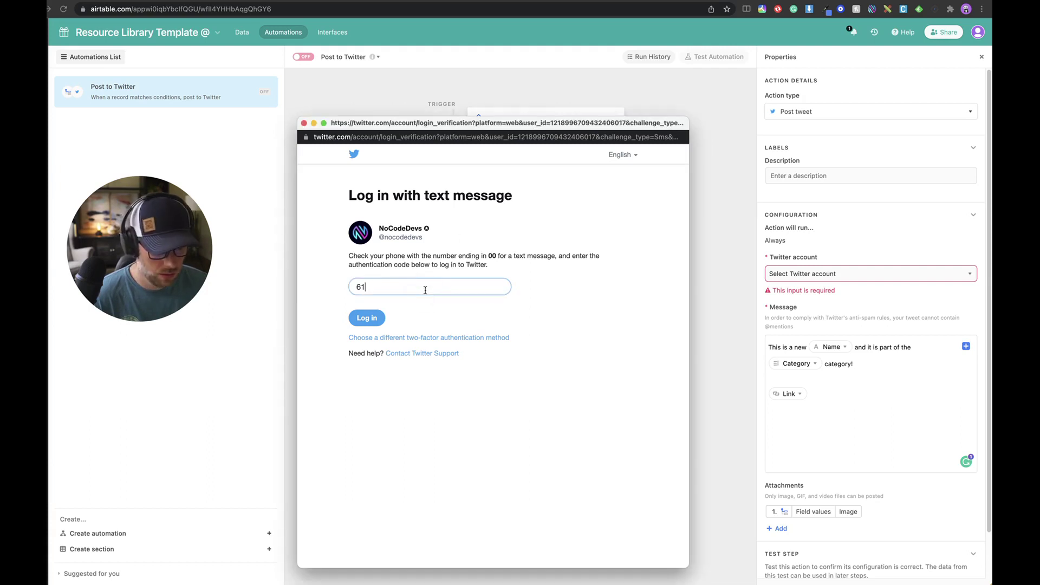
click(367, 317)
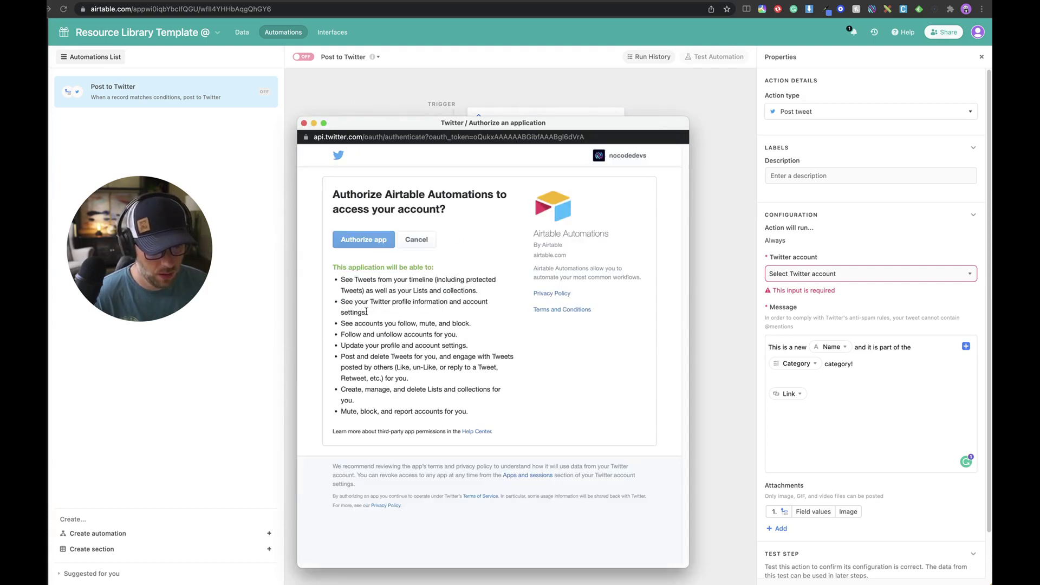
click(369, 246)
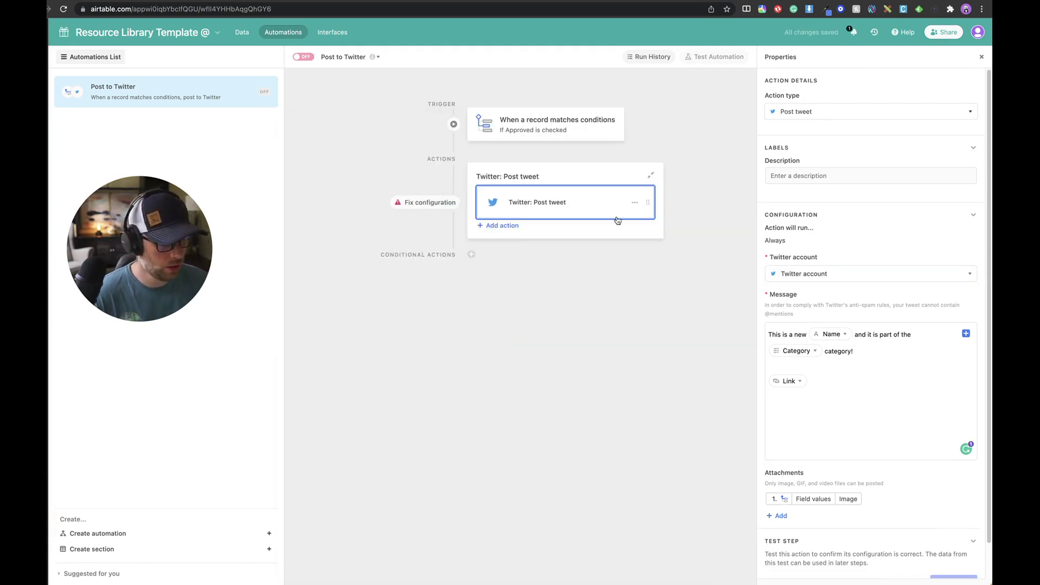
- Review the finished tweet message text in the Post tweet action
scroll(797, 325, down, 2)
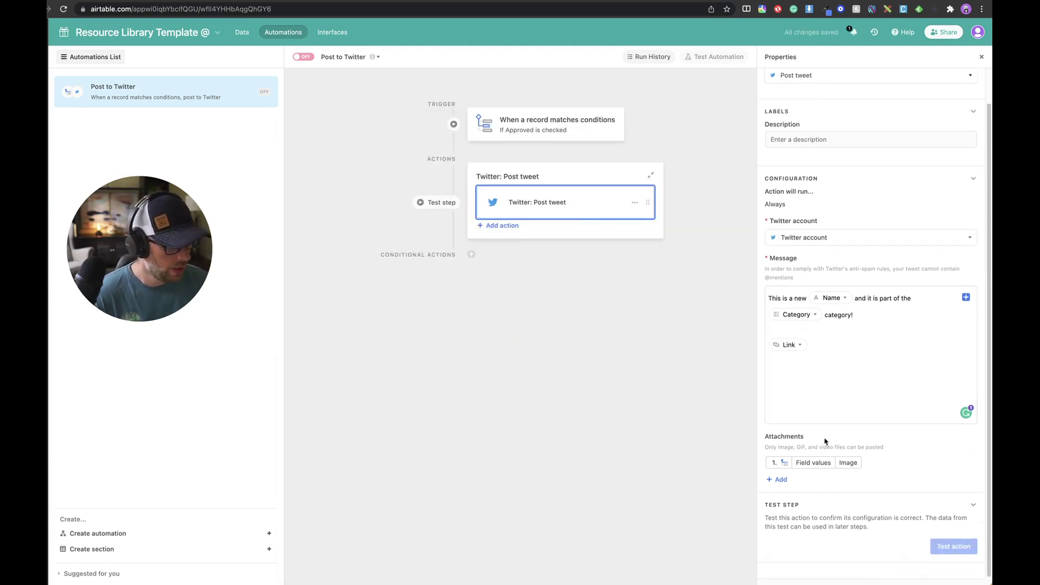
scroll(823, 379, up, 1)
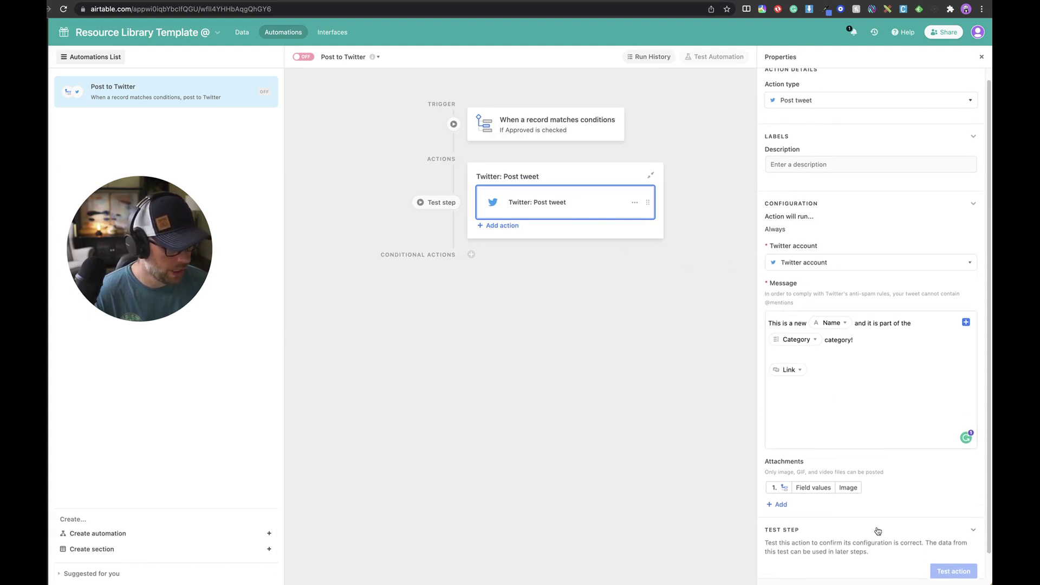
click(852, 427)
scroll(922, 515, down, 1)
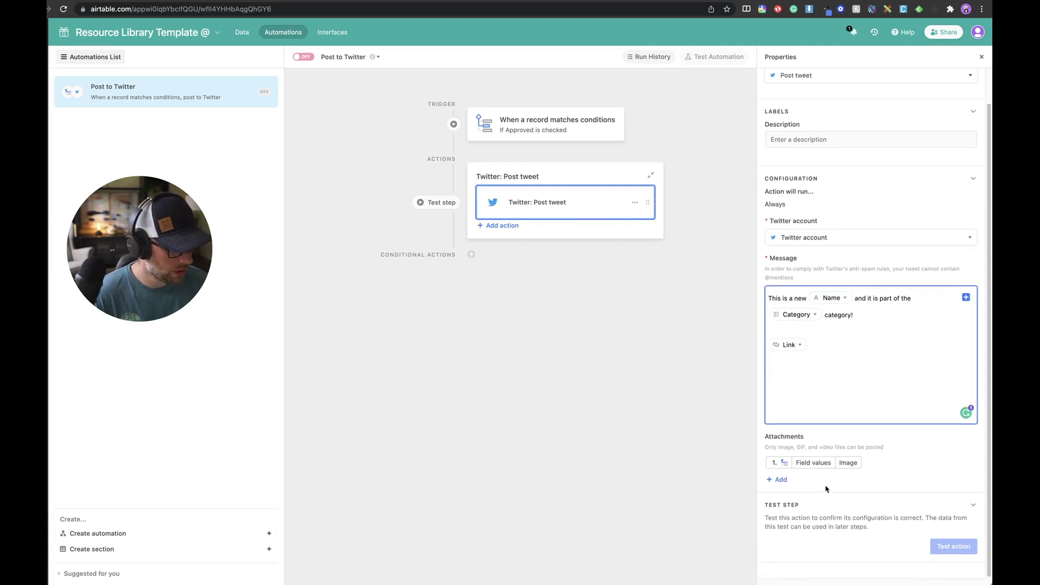
click(852, 464)
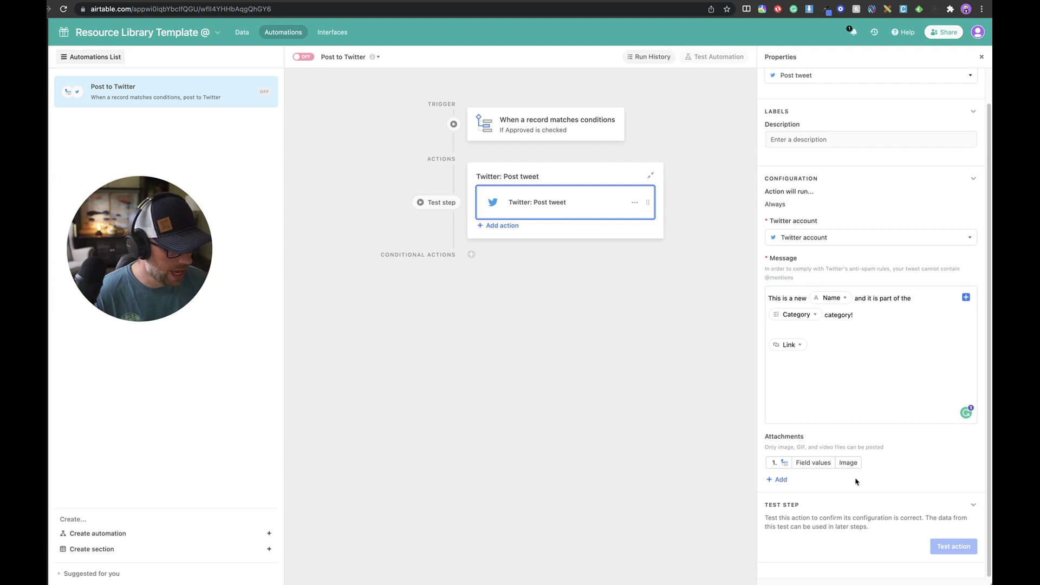
- Add an attachment from Record (Step 1) using its Image field
click(780, 480)
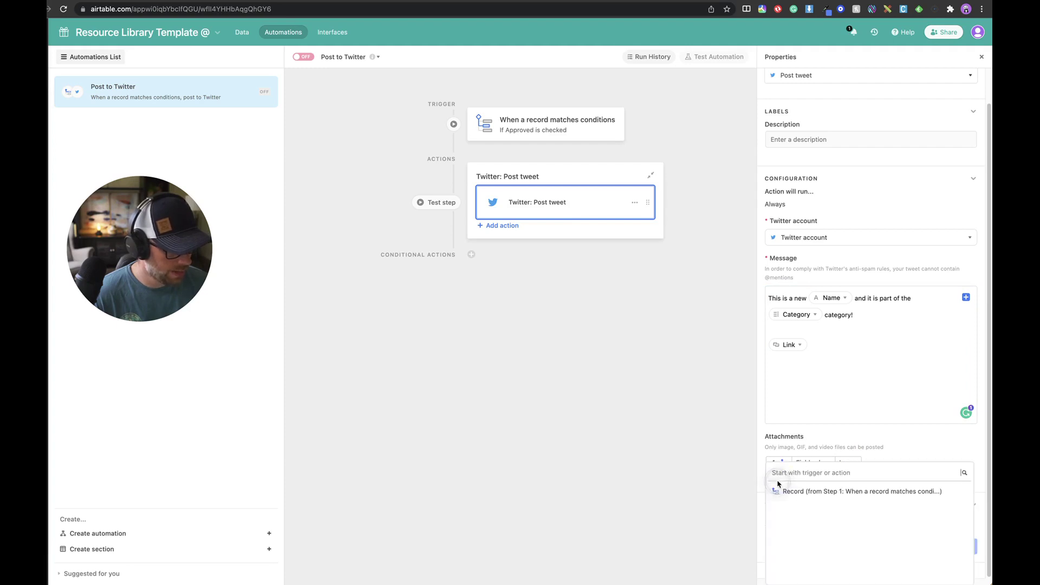
click(945, 491)
scroll(869, 516, down, 2)
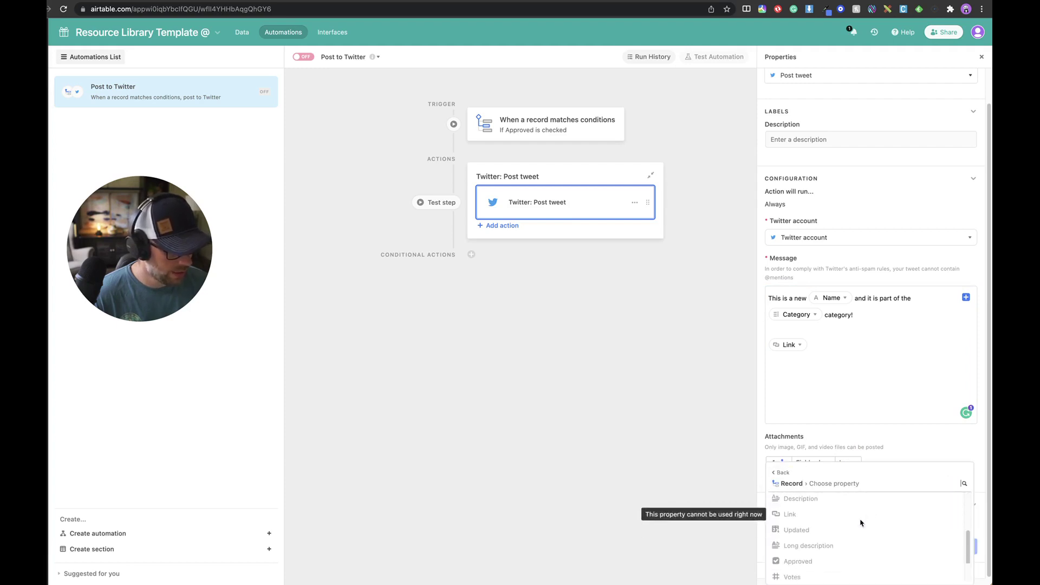
scroll(869, 517, up, 2)
click(924, 529)
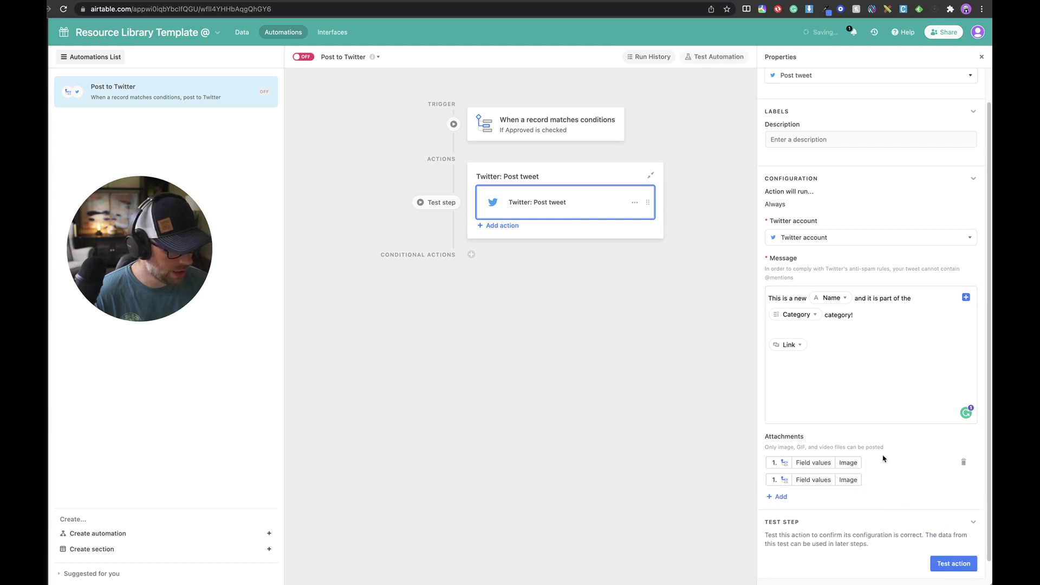
scroll(915, 452, down, 1)
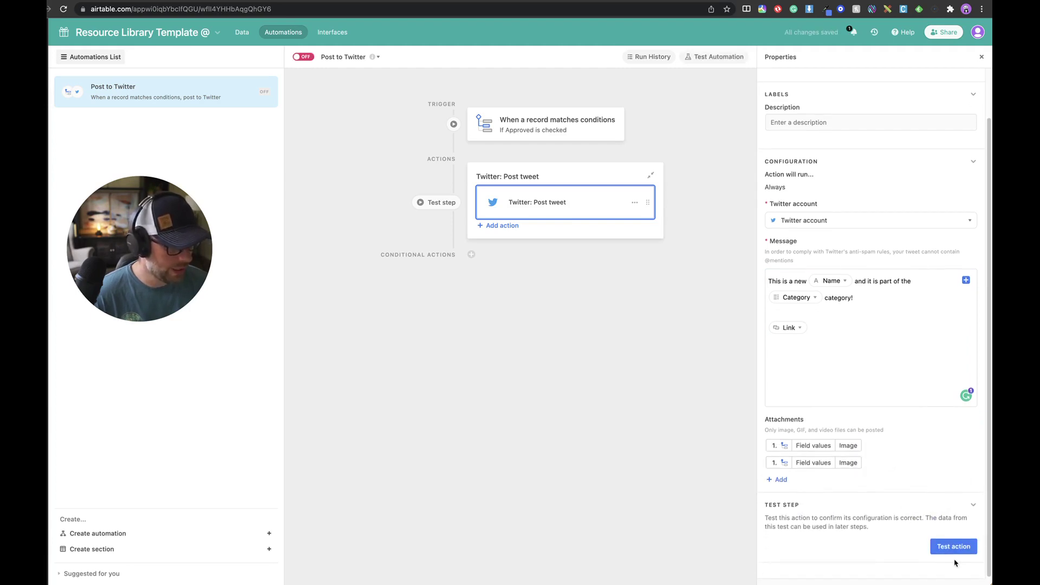